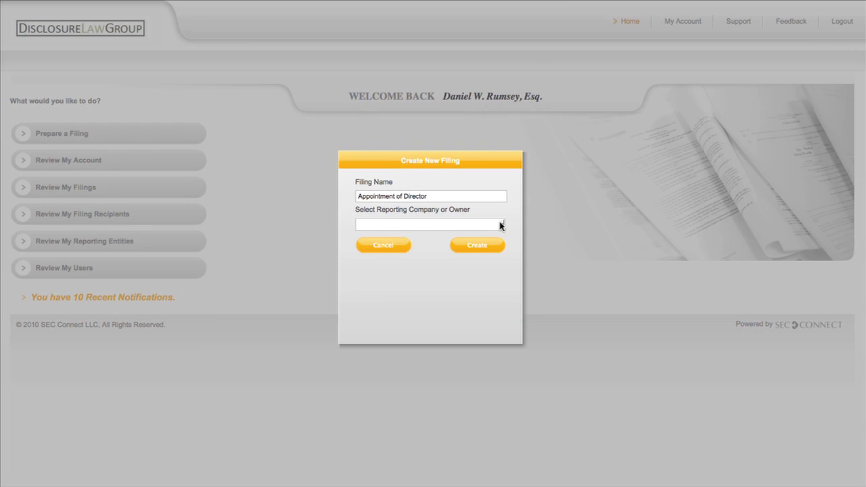
Create a Form 8-K Quarterly Results filing for Park City Group, Inc.
left_click(500, 225)
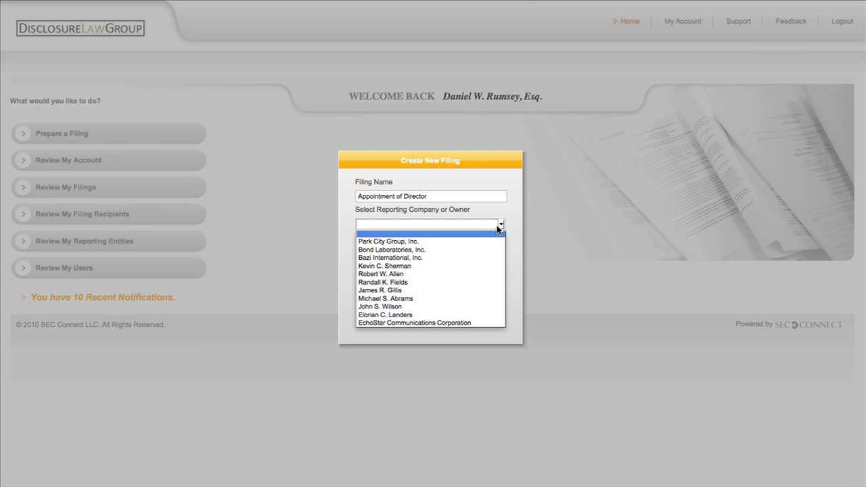
left_click(487, 244)
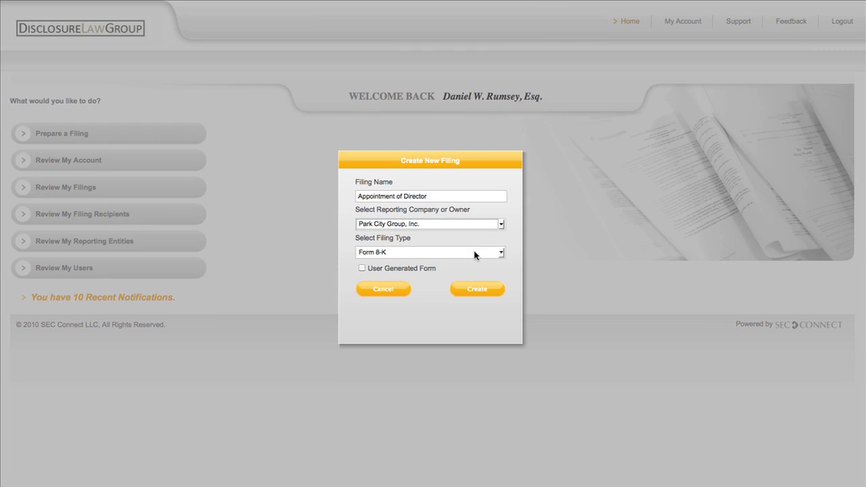
left_click(477, 291)
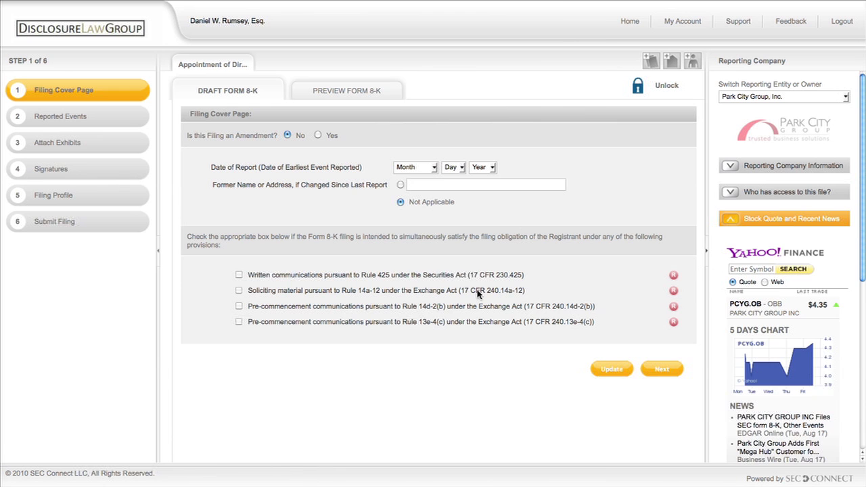
Upload the filing document, preview the converted Form 8-K, and start a new filing.
left_click(434, 167)
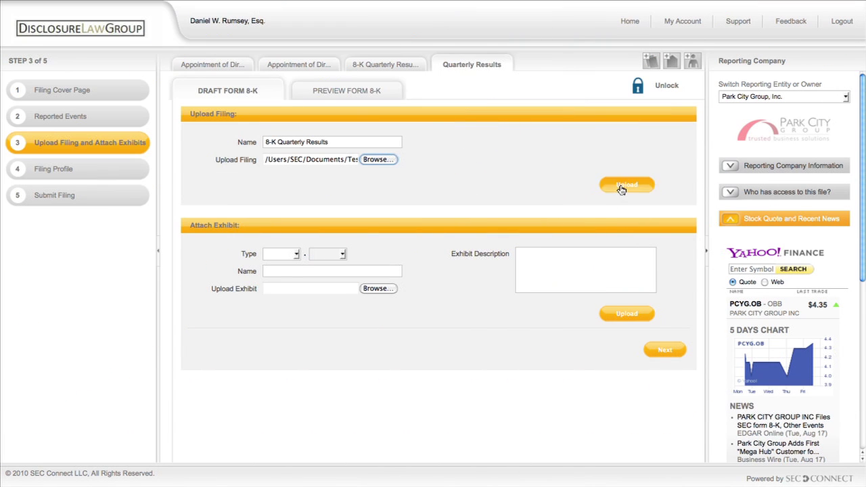
left_click(620, 186)
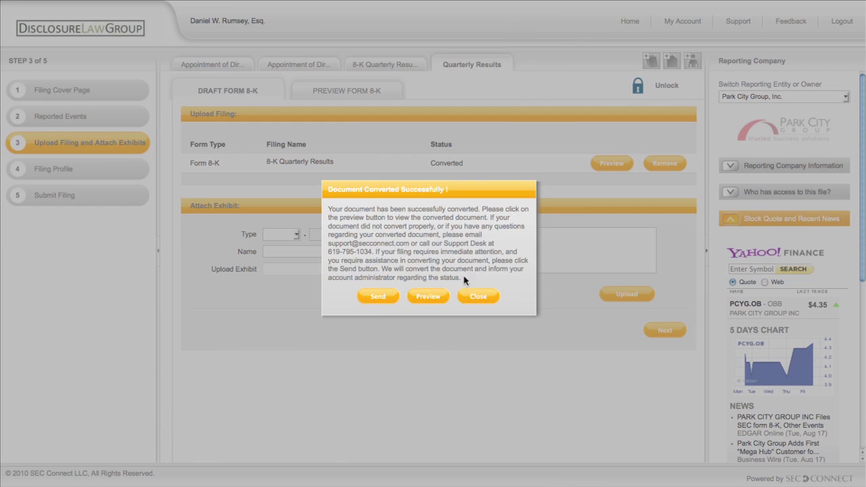
left_click(427, 297)
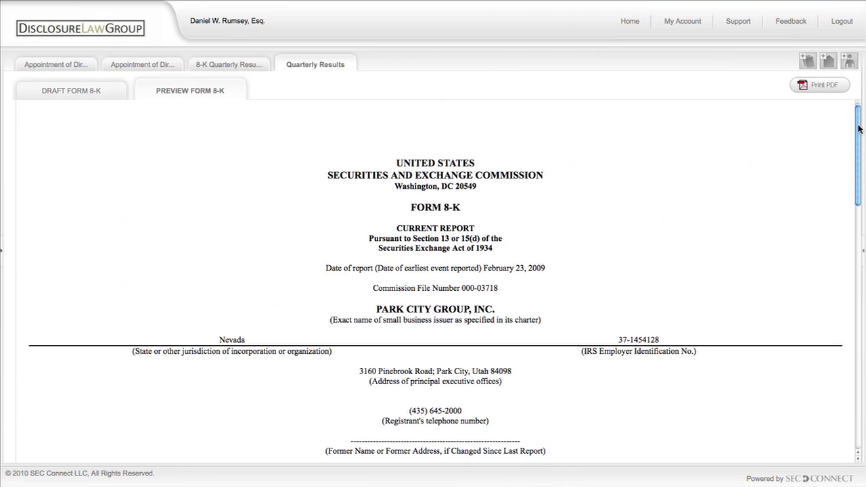
left_click_drag(858, 132, 852, 365)
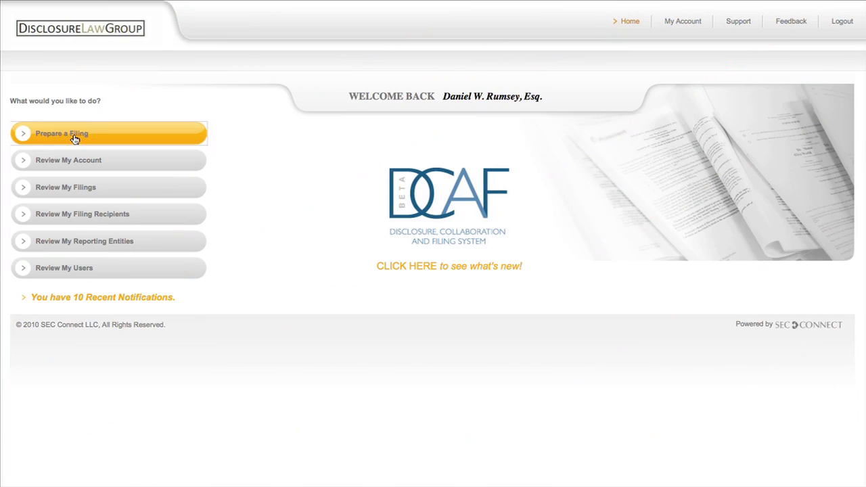
left_click(73, 135)
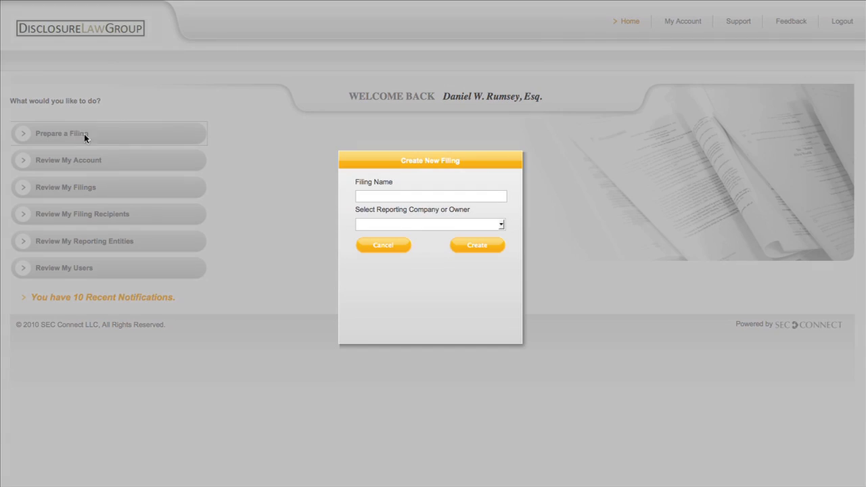
Create a Form 8-K named 'Appointment of Director' for Park City Group, Inc.
left_click(361, 197)
type("Appointment of Director")
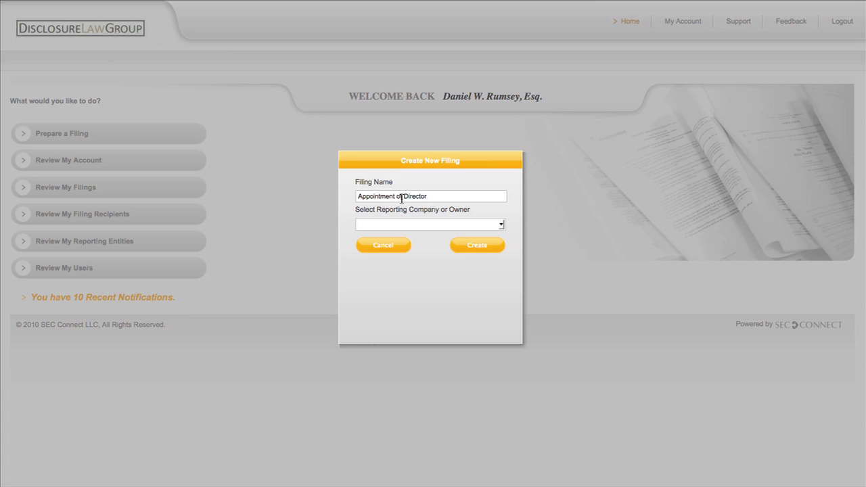
left_click(500, 224)
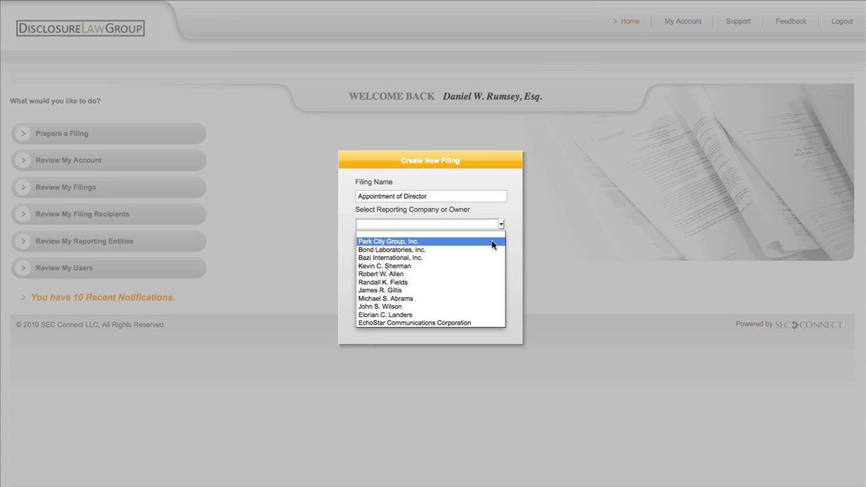
left_click(492, 244)
left_click(481, 294)
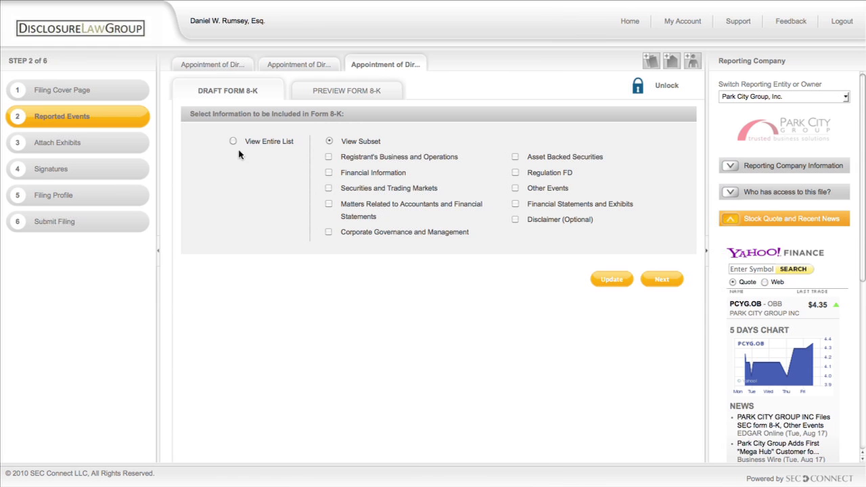
Browse the entire list of reportable Form 8-K items.
left_click(233, 142)
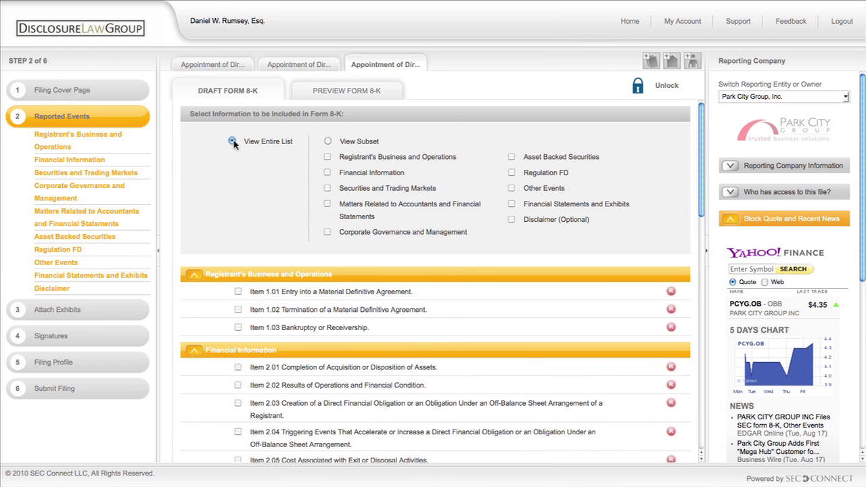
left_click(701, 460)
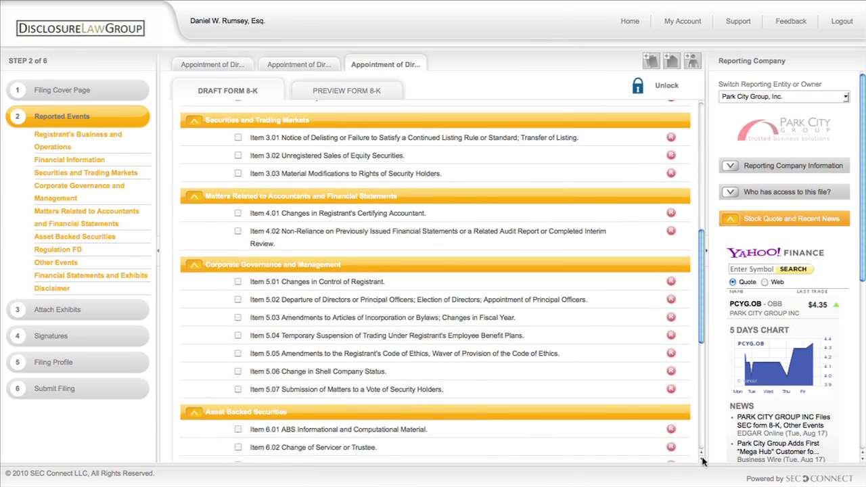
left_click(701, 459)
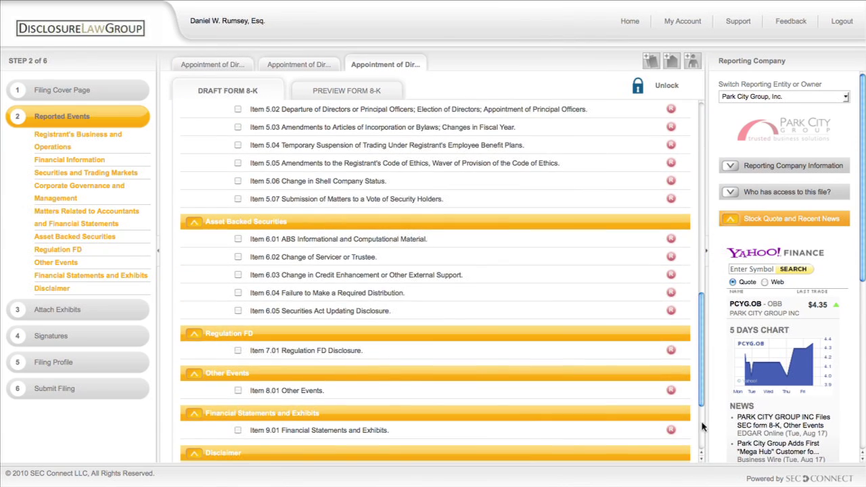
left_click_drag(700, 404, 697, 205)
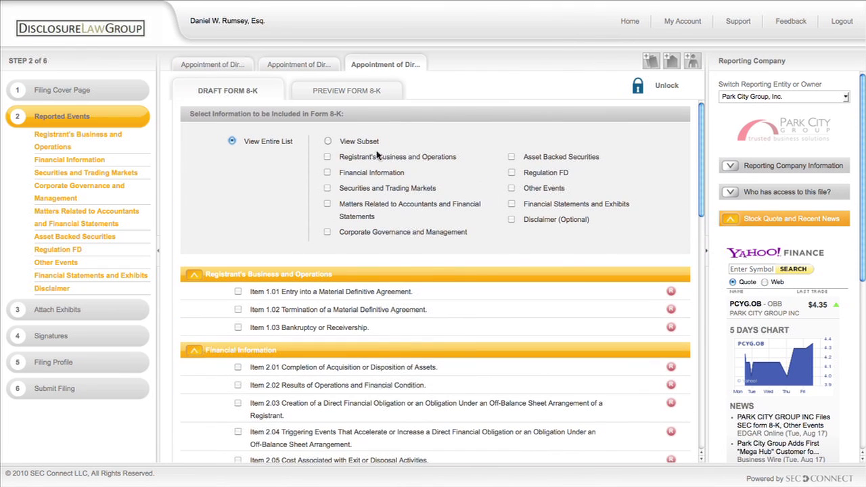
Narrow the list to Corporate Governance and Management plus Financial Statements and Exhibits.
left_click(328, 142)
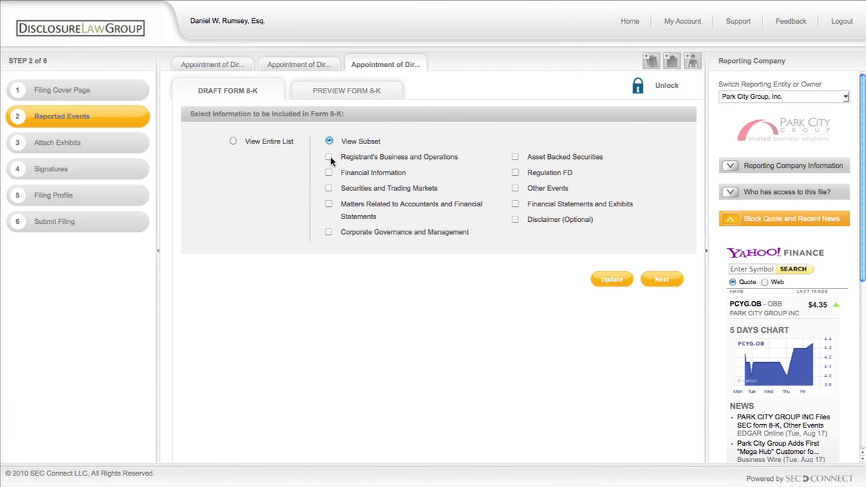
left_click(329, 233)
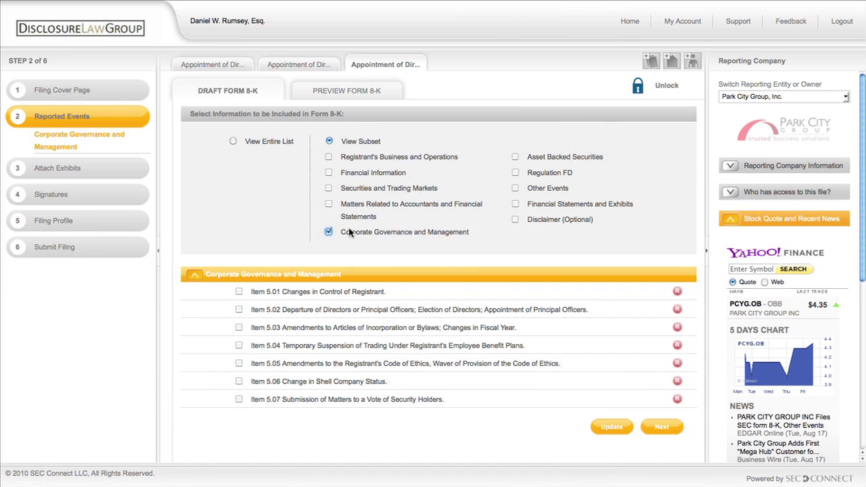
left_click(512, 204)
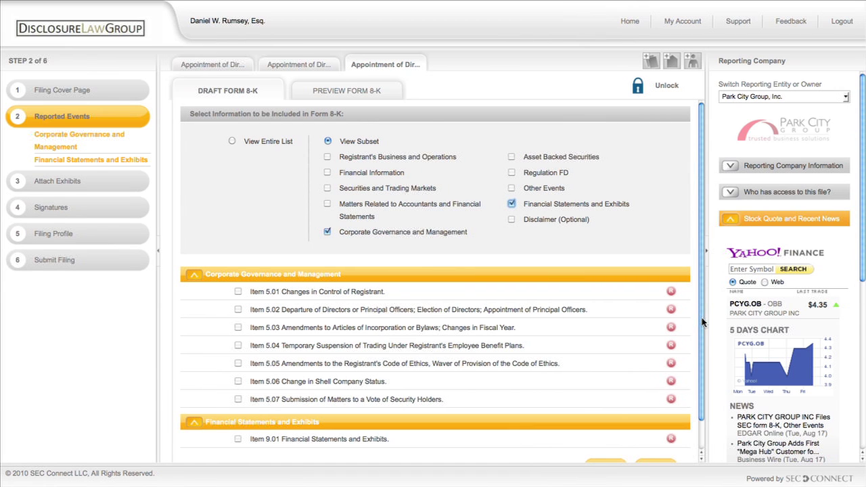
left_click_drag(701, 322, 700, 374)
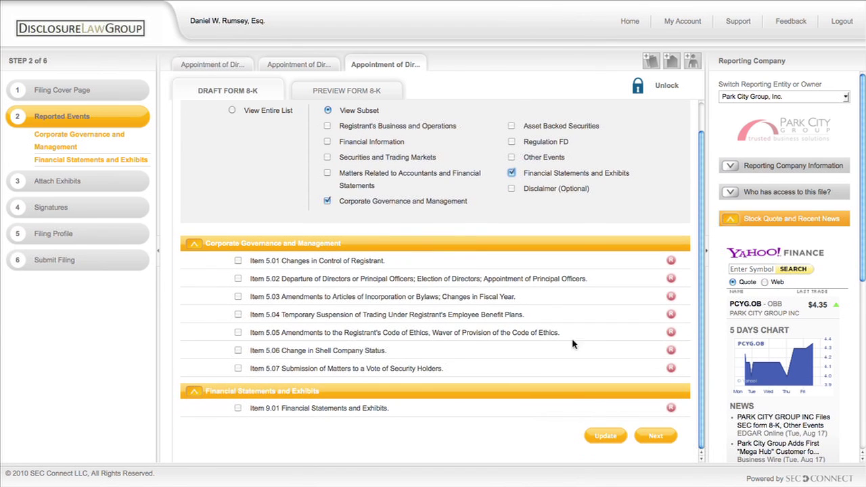
Check Item 5.02 and Item 9.01 for reporting.
left_click(238, 279)
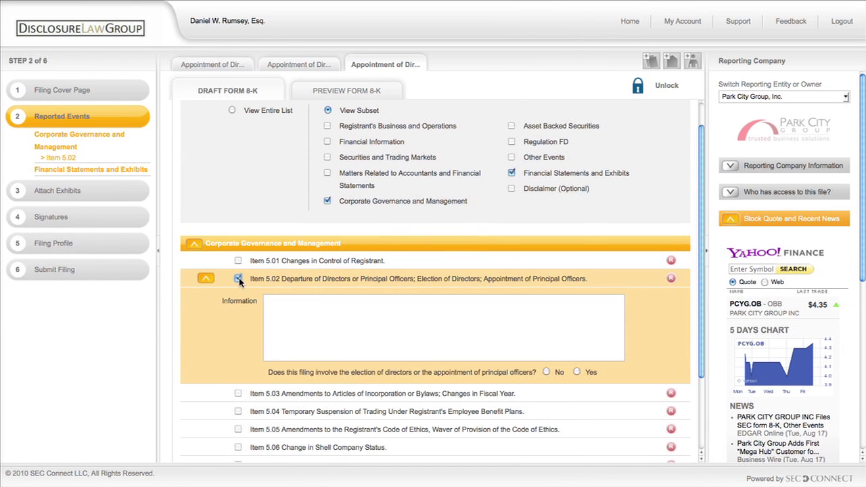
left_click(702, 460)
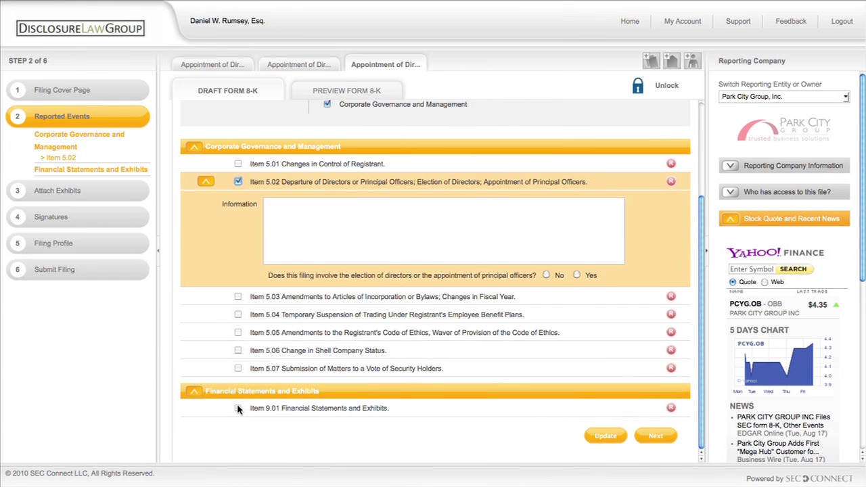
left_click(237, 409)
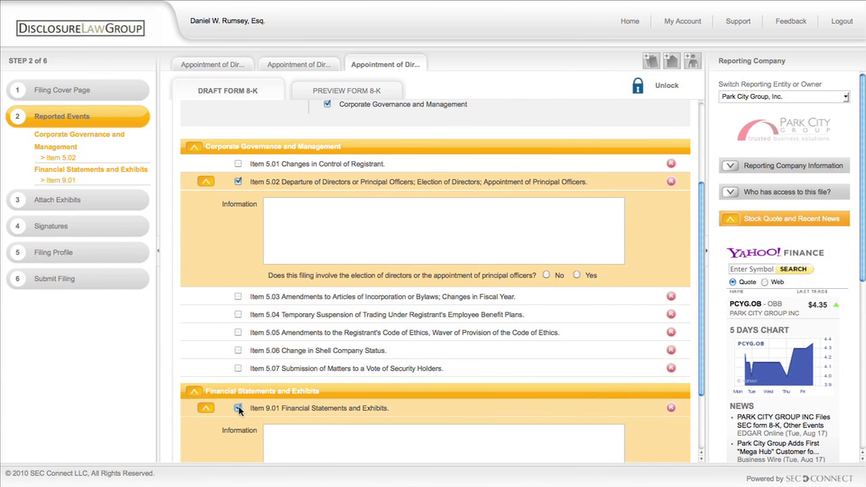
left_click(700, 460)
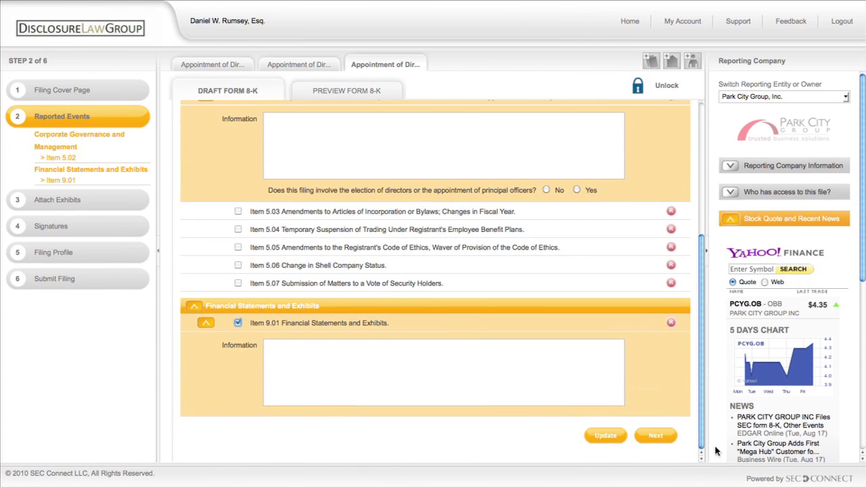
Enter 'See Exhibit Index.' for 9.01 and paste the appointment text into 5.02.
type("On September 1, 2010,")
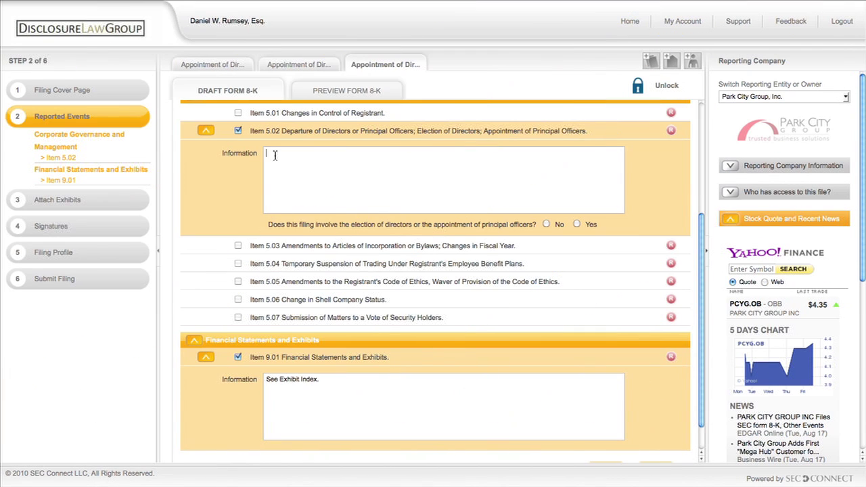
right_click(275, 155)
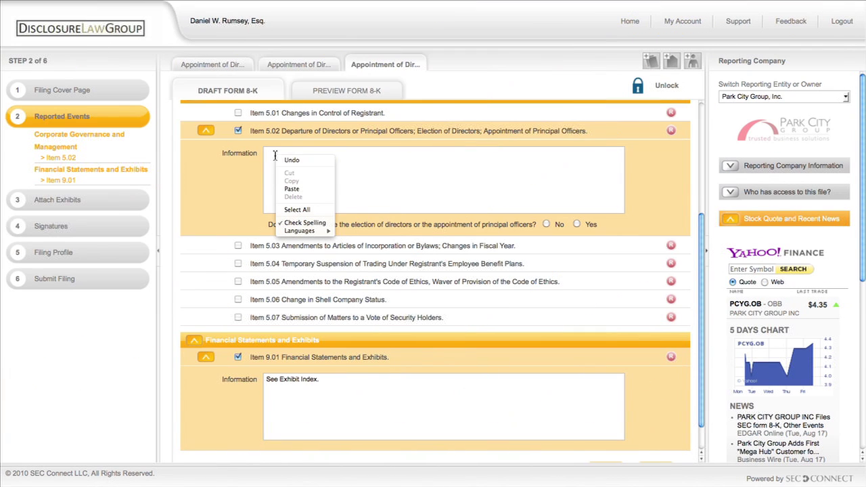
left_click(291, 189)
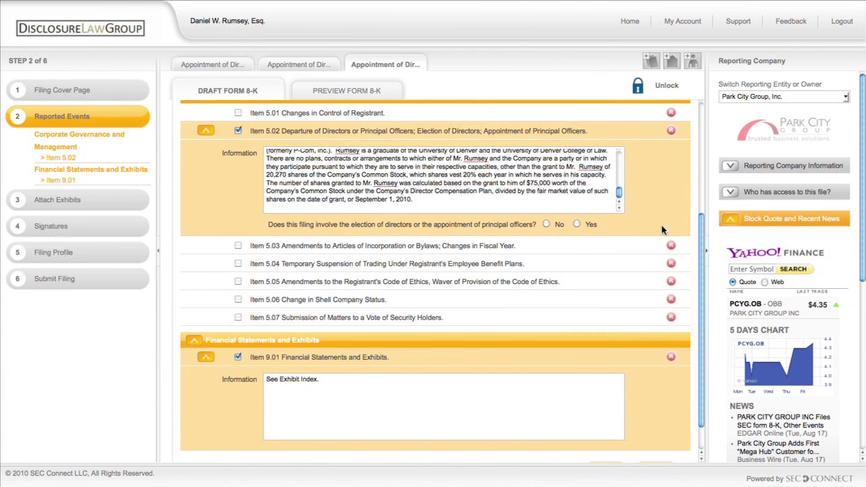
left_click(705, 251)
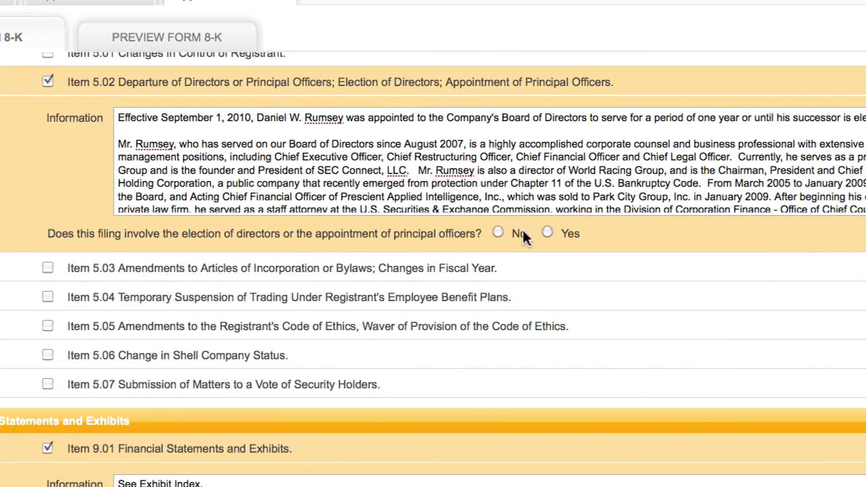
Answer Yes to the director election question and defer the Form 3 reminder.
left_click(547, 232)
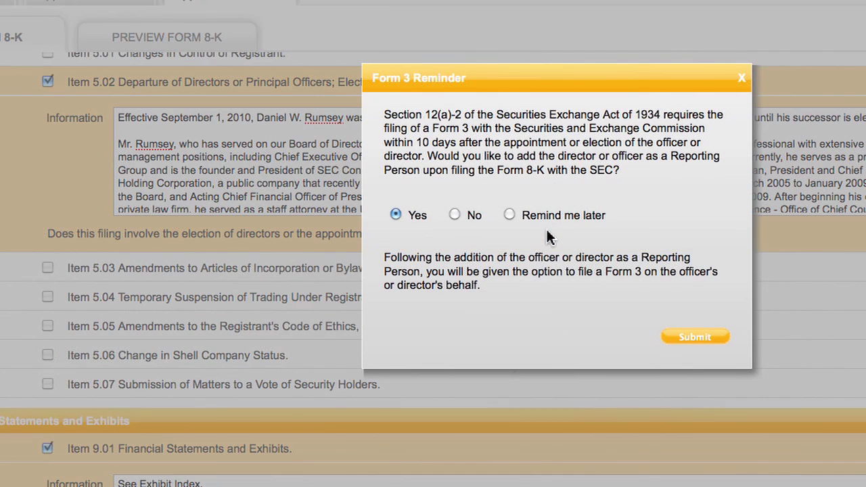
left_click(511, 212)
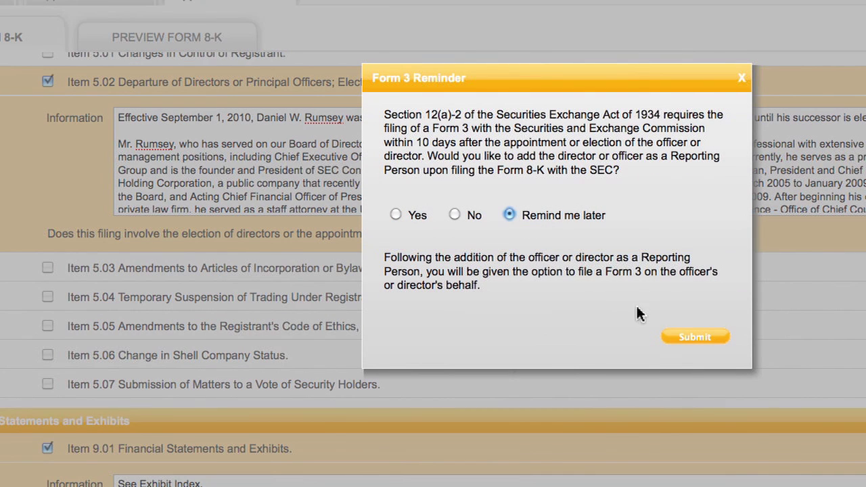
left_click(695, 337)
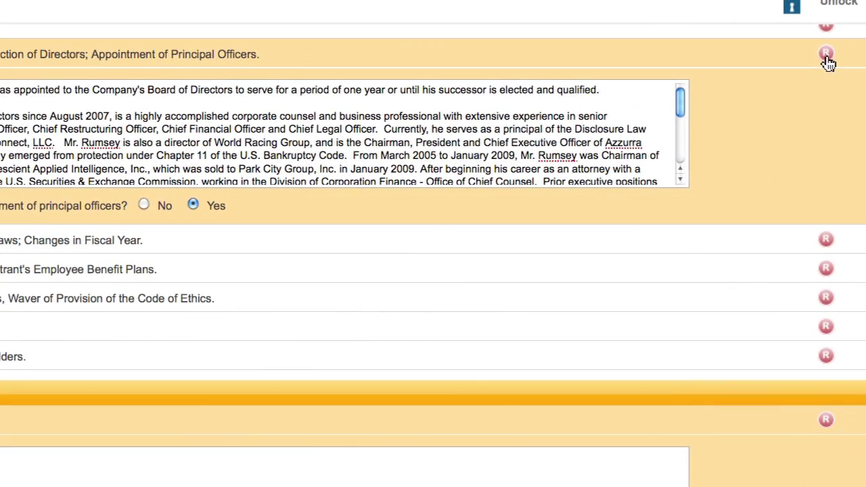
left_click(826, 57)
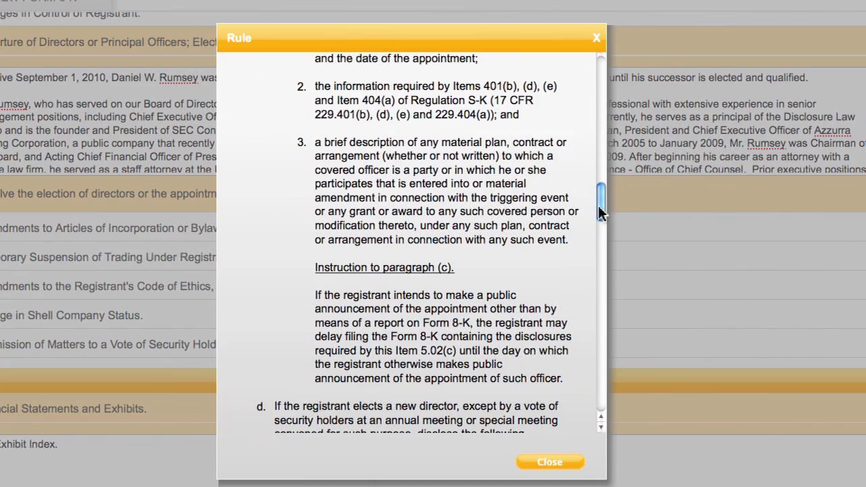
mouse_move(598, 205)
left_mouse_down()
mouse_move(613, 89)
mouse_move(602, 170)
left_mouse_up()
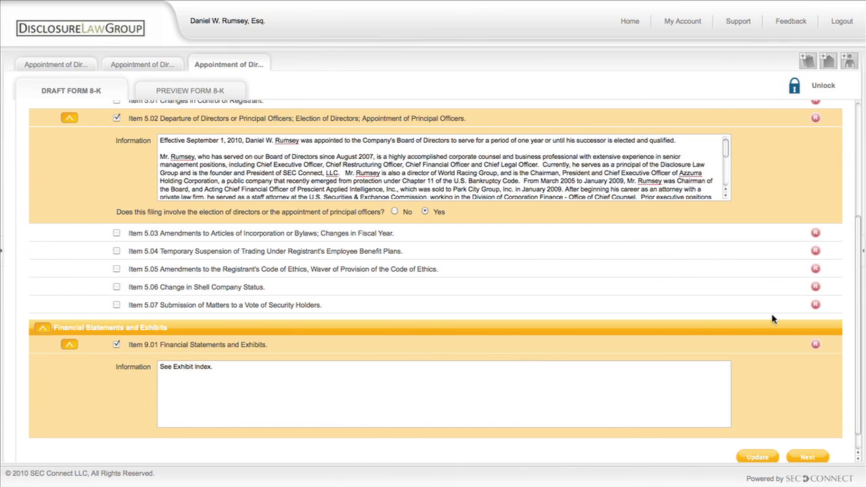
Upload 'Appointment of Director Exhibit.doc' as Exhibit 99.1 Press Release and preview it.
left_click(808, 458)
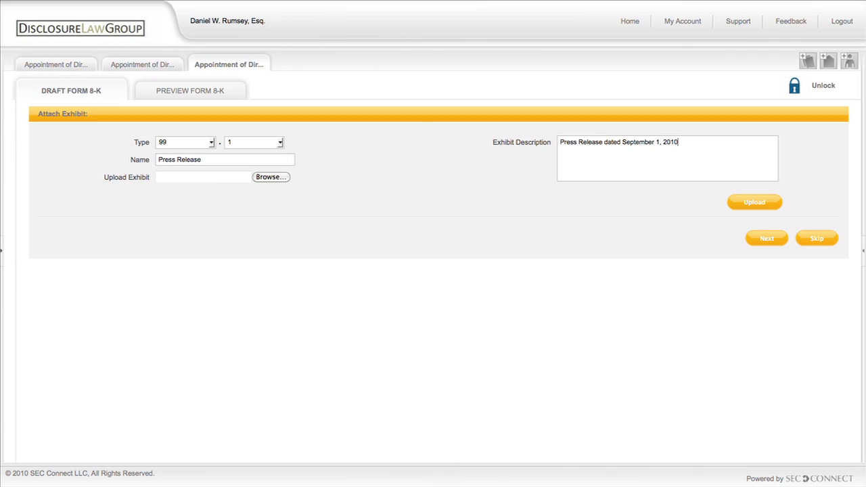
left_click(271, 177)
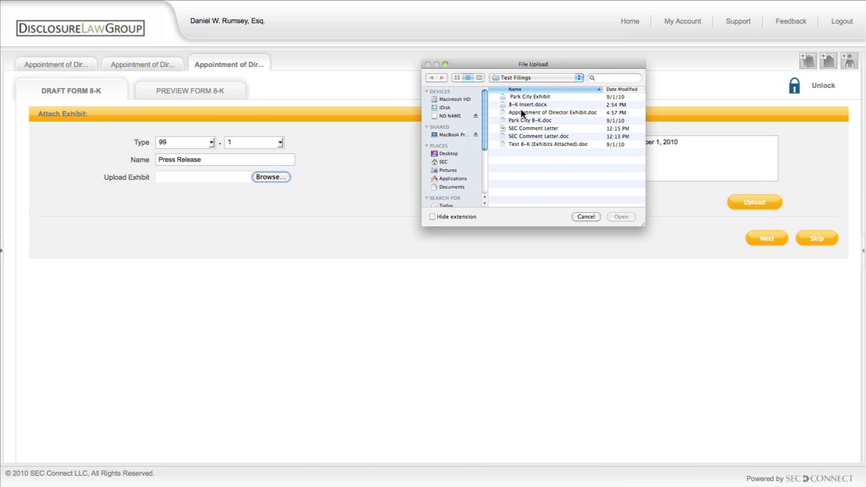
double_click(521, 112)
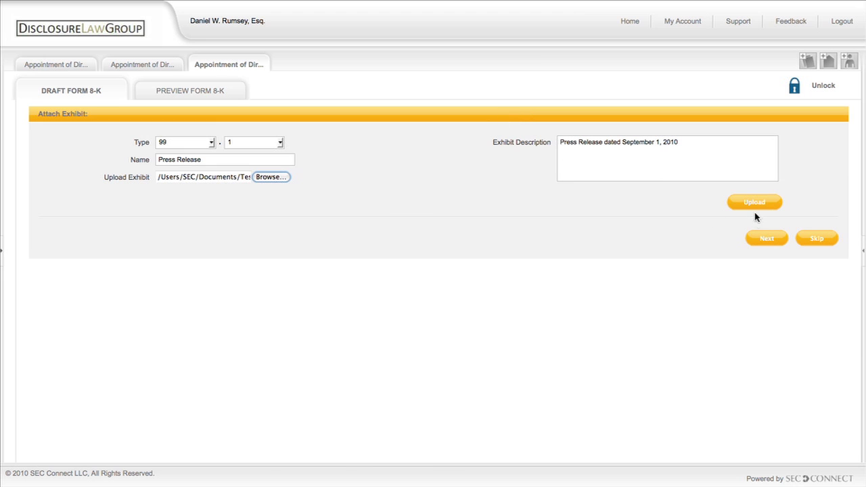
left_click(737, 204)
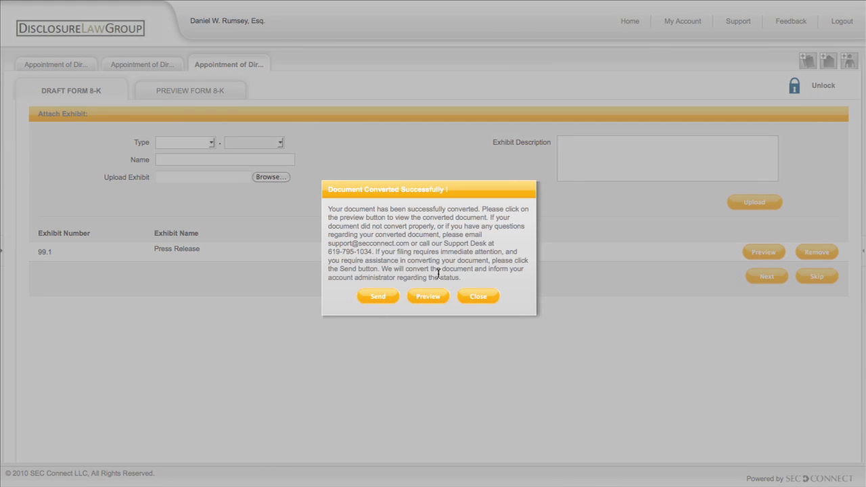
left_click(428, 298)
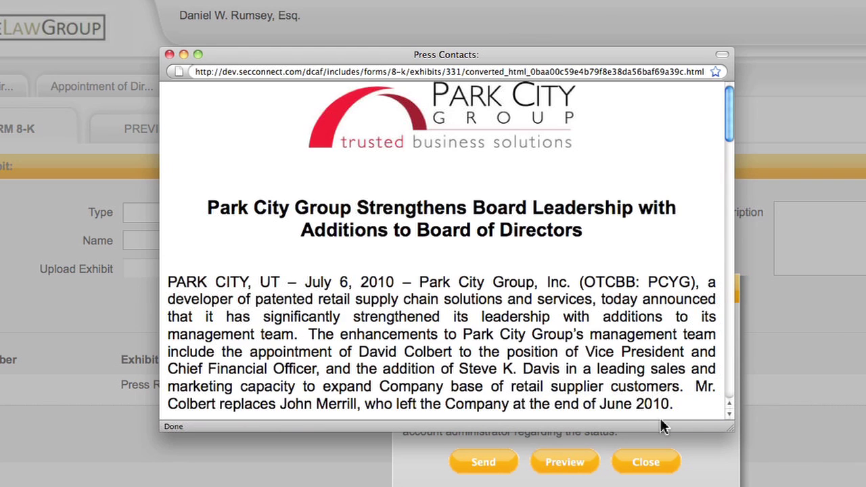
scroll(730, 414, "down", 2)
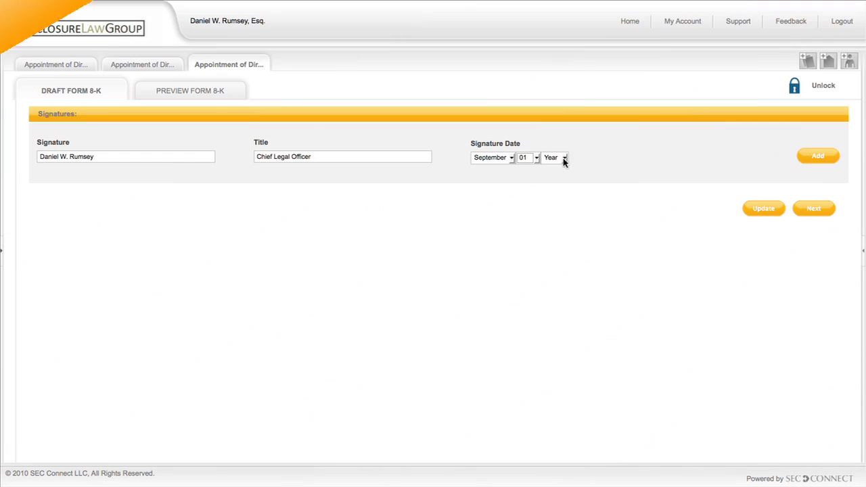
Sign the filing with signature year 2010 and add the signature.
left_click(562, 160)
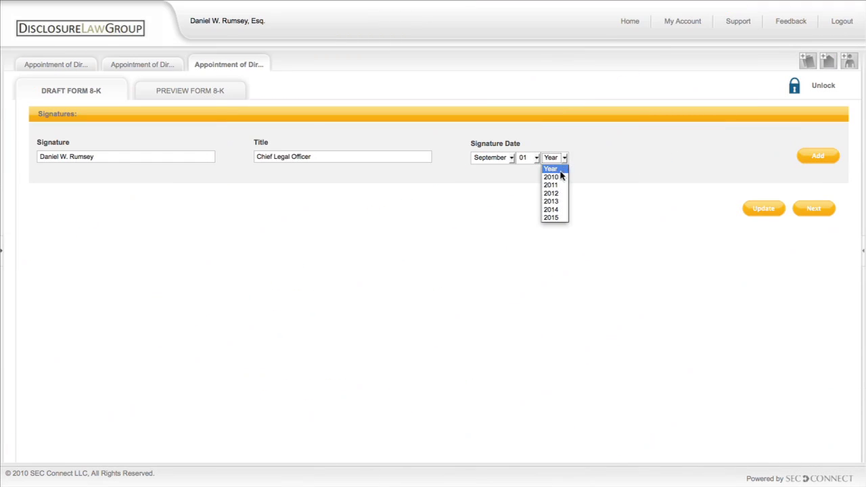
left_click(552, 177)
left_click(815, 158)
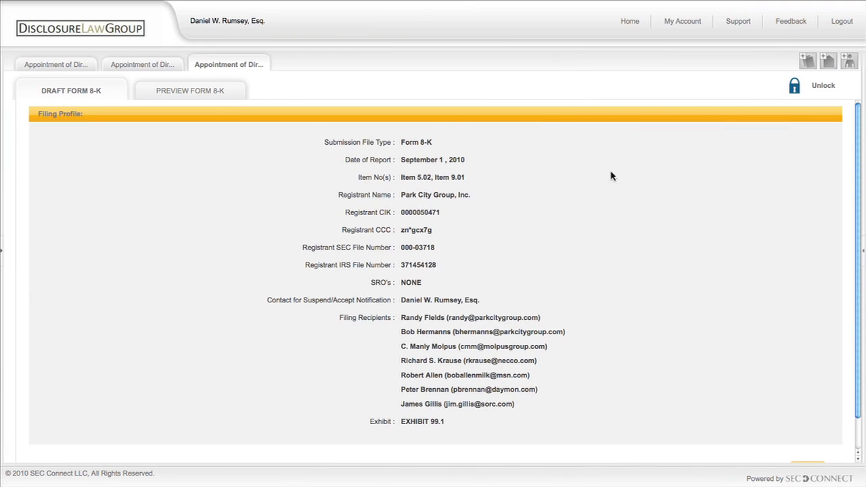
left_click(199, 94)
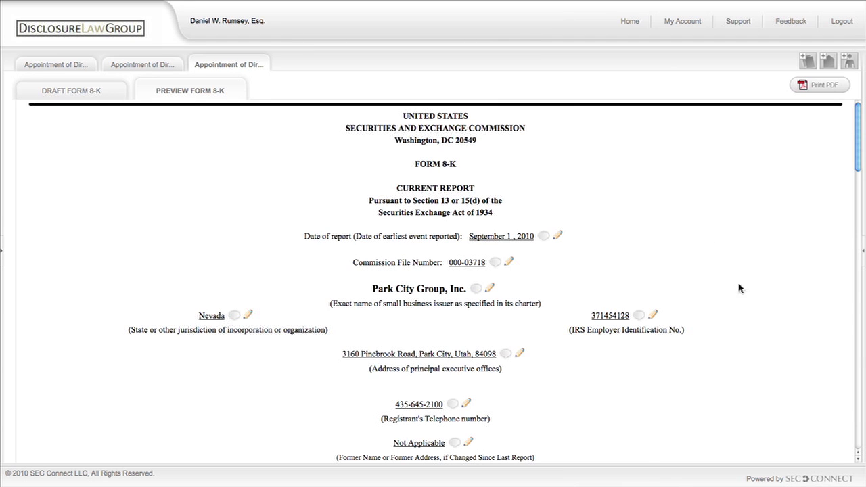
Scroll the Form 8-K preview to Item 5.02 and unlock the filing.
scroll(859, 461, "down", 3)
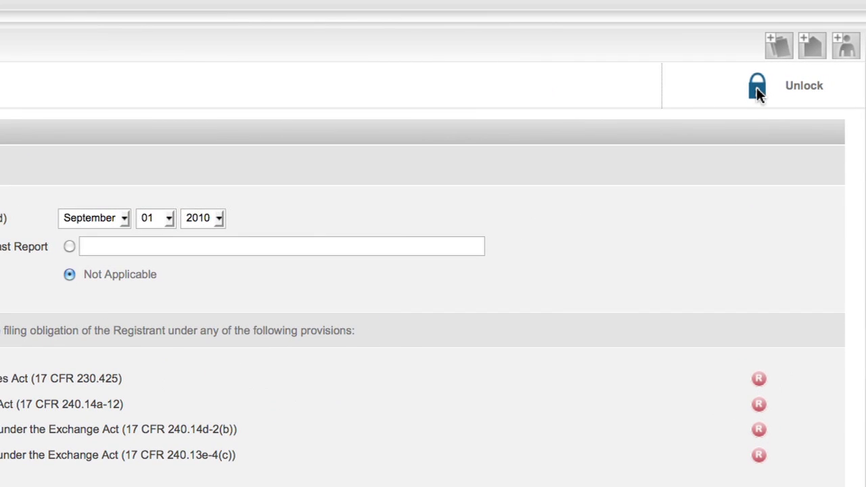
left_click(756, 87)
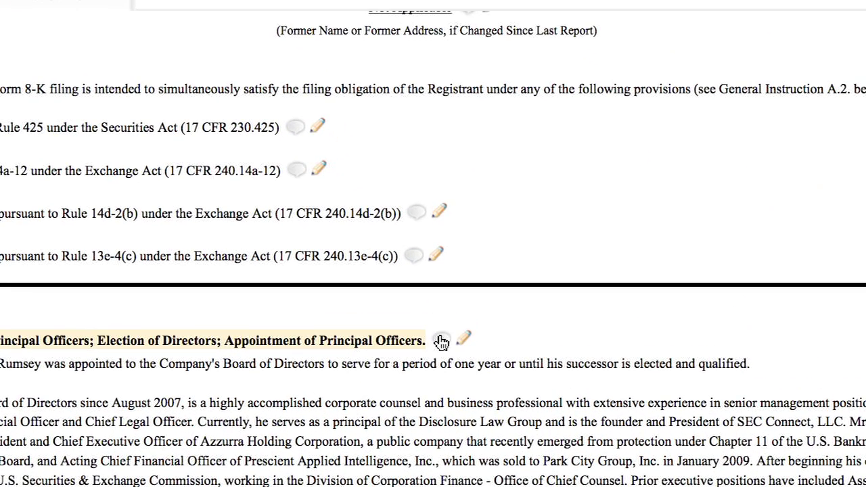
Review the Item 5.02 comment, add a paragraph to its Information, and print the PDF.
left_click(439, 338)
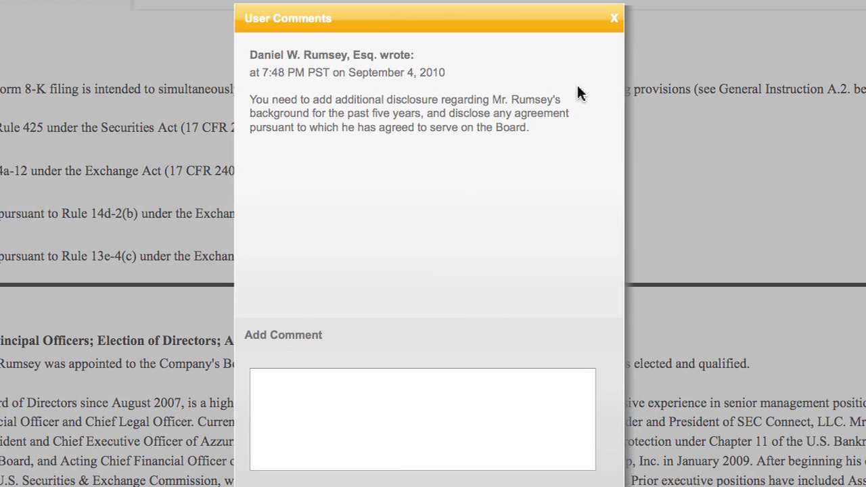
left_click(614, 20)
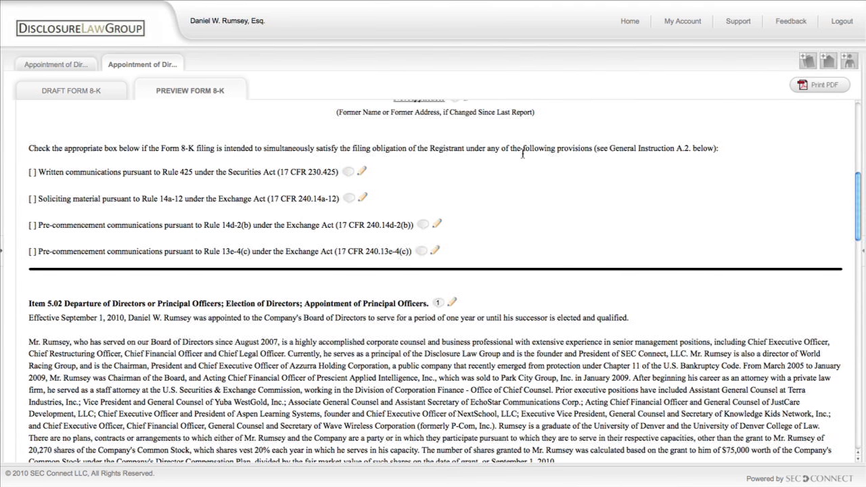
left_click(453, 303)
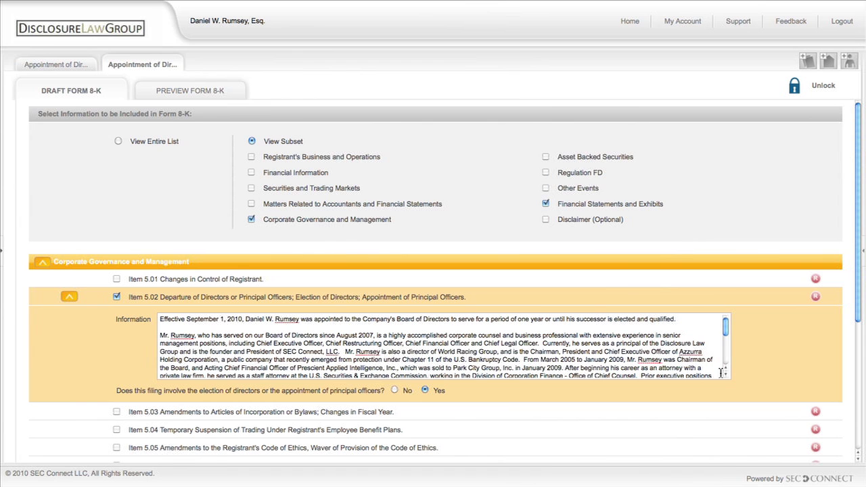
scroll(727, 376, "down", 10)
type("M")
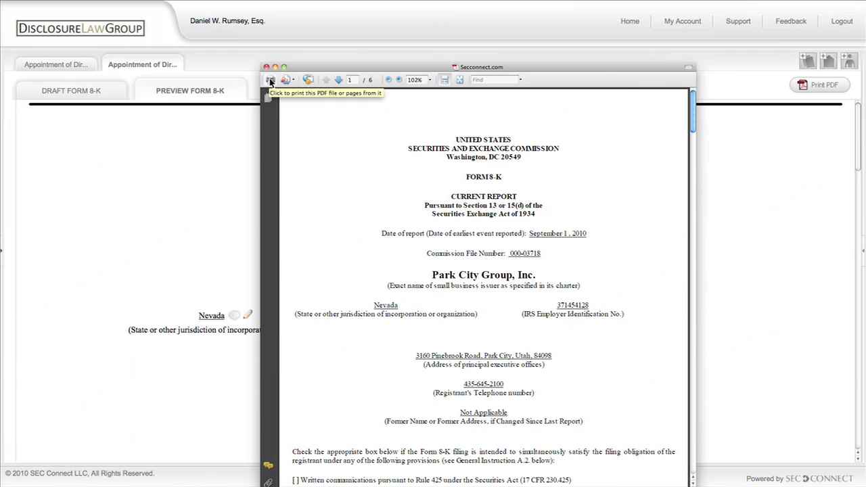
left_click(270, 80)
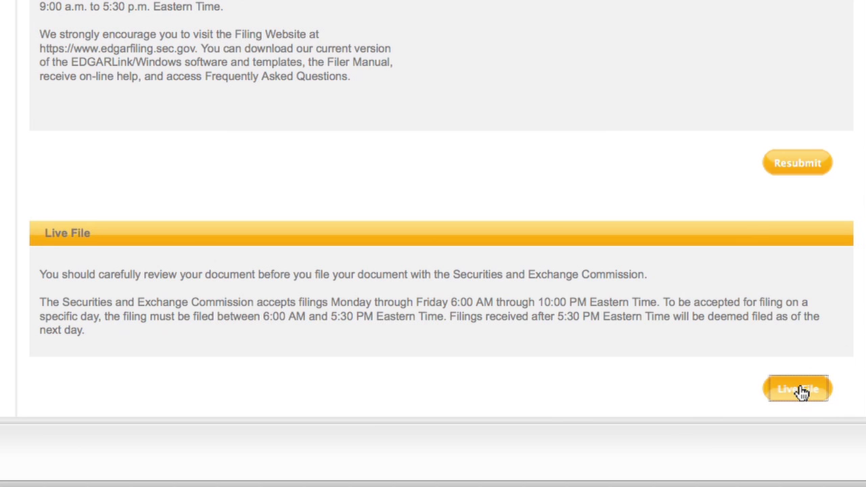
Live-file the Form 8-K with the SEC, review the acceptance response, and return home.
left_click(801, 390)
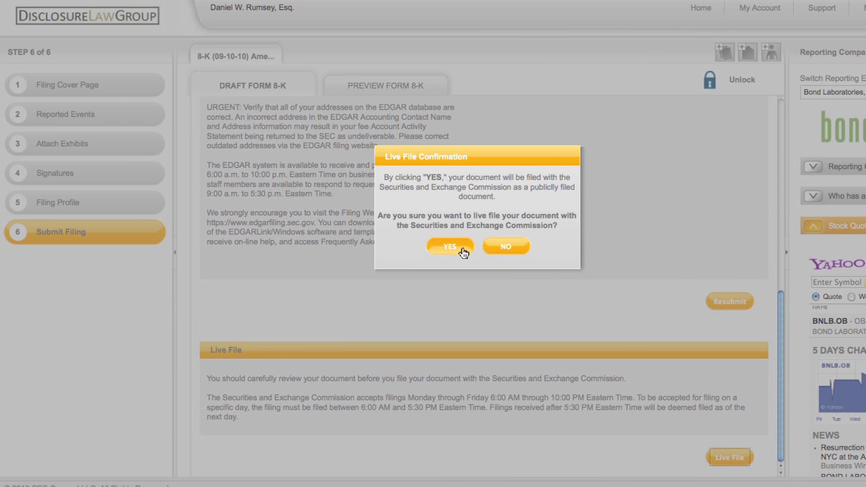
left_click(450, 247)
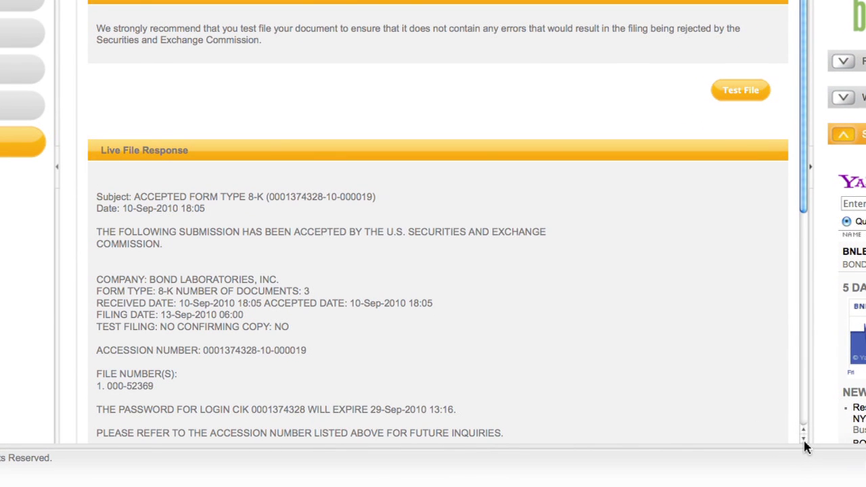
scroll(805, 443, "down", 5)
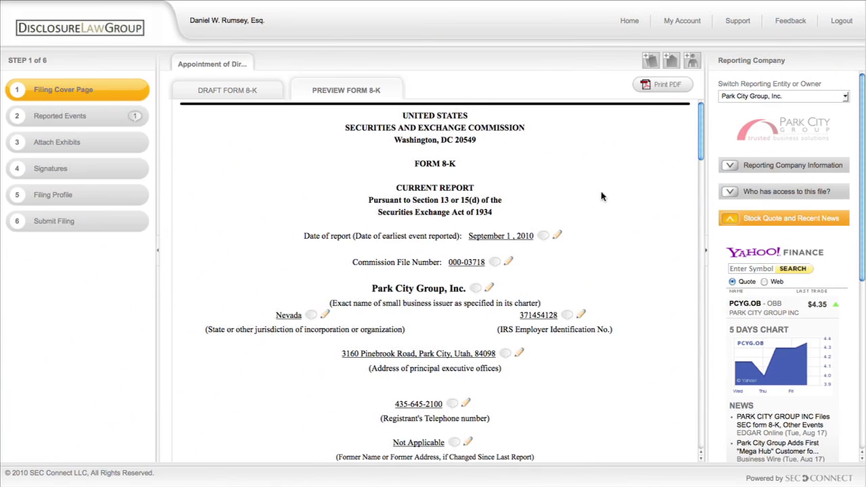
left_click(629, 22)
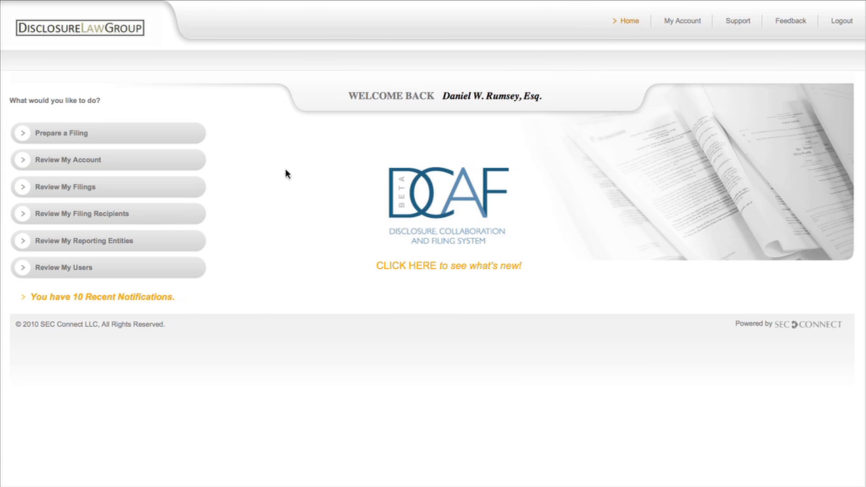
List filing recipients filtered to the reporting entity Park City Group, Inc.
left_click(151, 215)
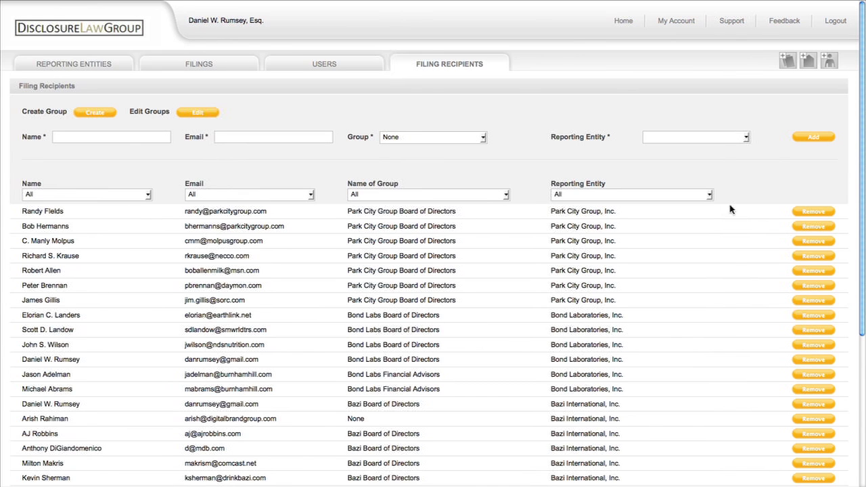
left_click(708, 195)
left_click(703, 211)
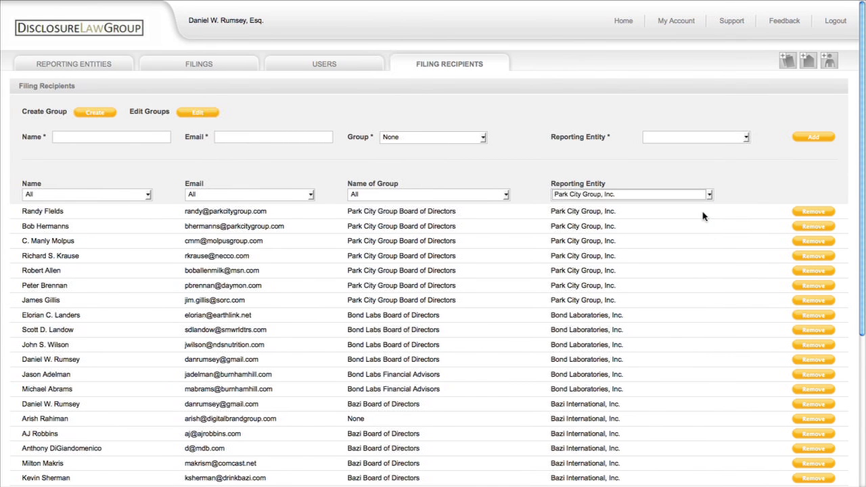